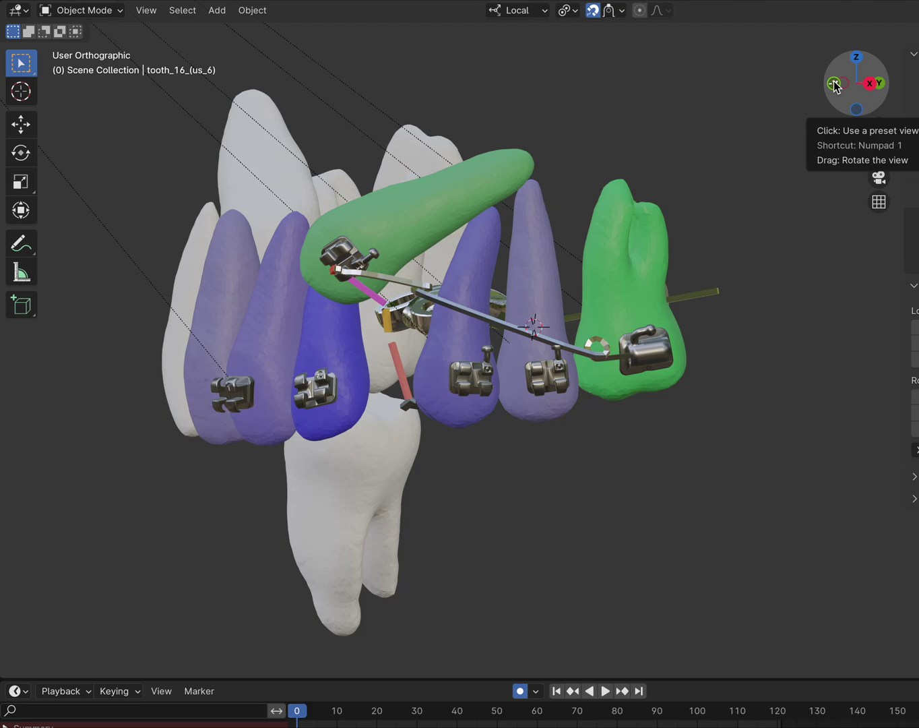
Orbit to view the teeth from above and another side, briefly playing the animation
{"action": "mouse_move", "coordinate": [835, 85]}
{"action": "left_mouse_down"}
{"action": "mouse_move", "coordinate": [826, 186]}
{"action": "mouse_move", "coordinate": [792, 182]}
{"action": "left_mouse_up"}
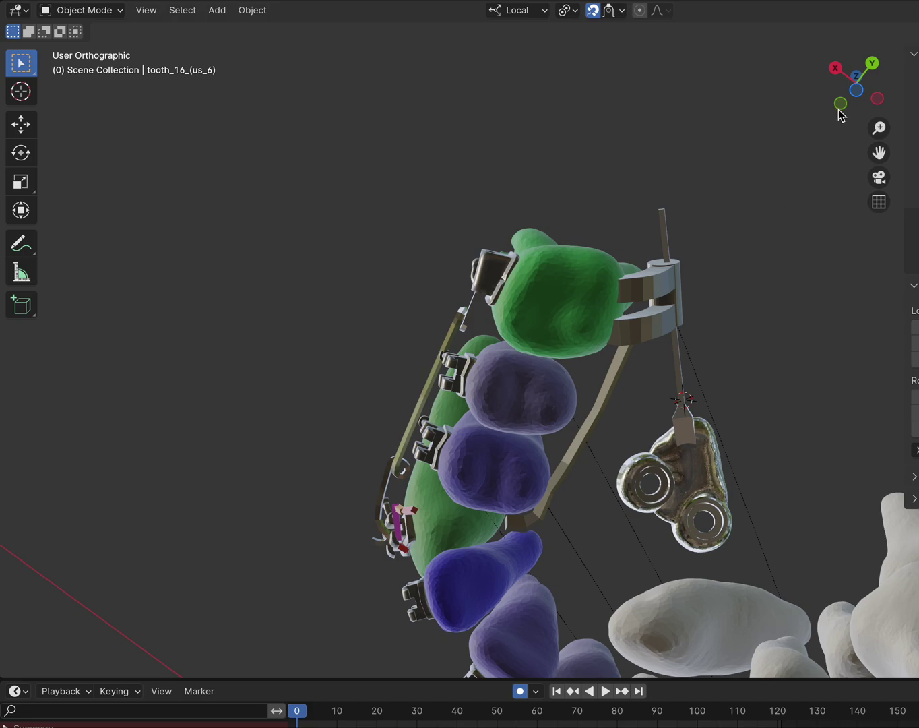
{"action": "mouse_move", "coordinate": [837, 71]}
{"action": "left_mouse_down"}
{"action": "mouse_move", "coordinate": [783, 115]}
{"action": "mouse_move", "coordinate": [789, 126]}
{"action": "left_mouse_up"}
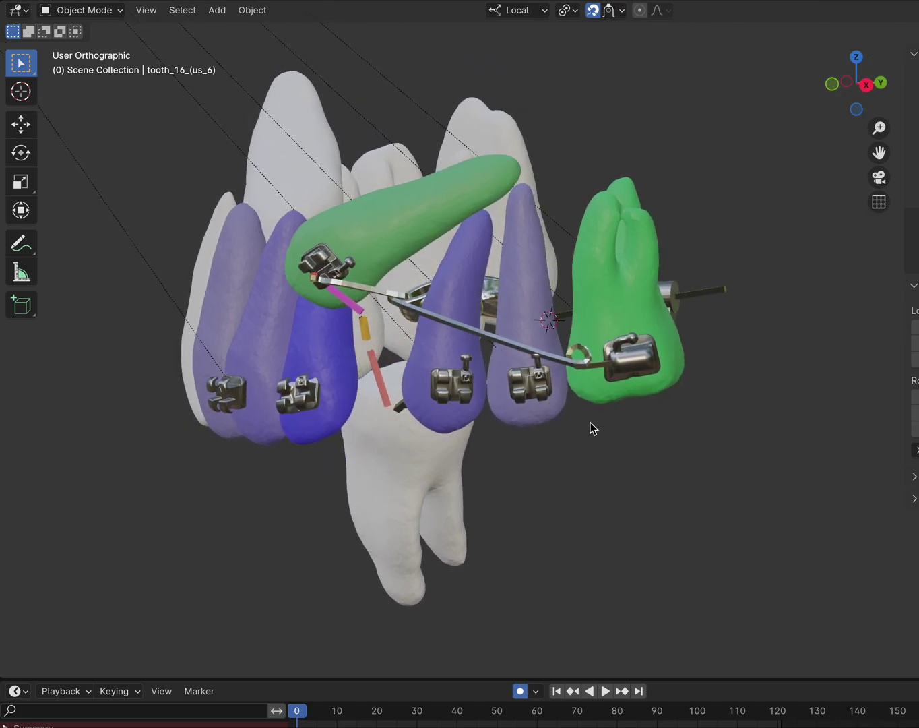
{"action": "key", "text": "space"}
{"action": "key", "text": "space"}
Scrub the animation to frame 14, pause there, then resume playback
{"action": "key", "text": "space"}
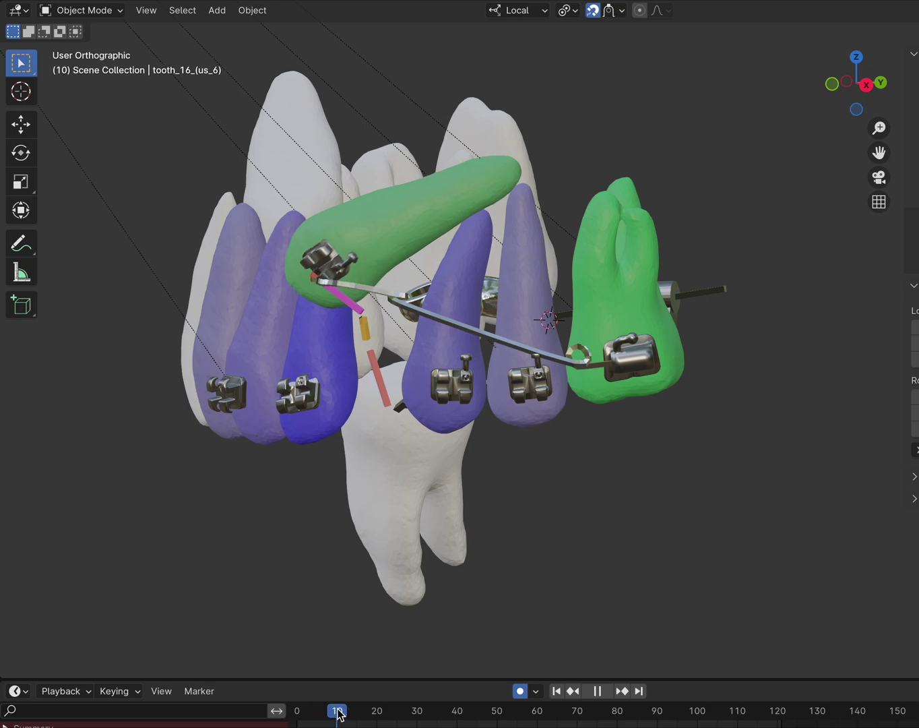
{"action": "left_click_drag", "start_coordinate": [350, 710], "coordinate": [354, 706]}
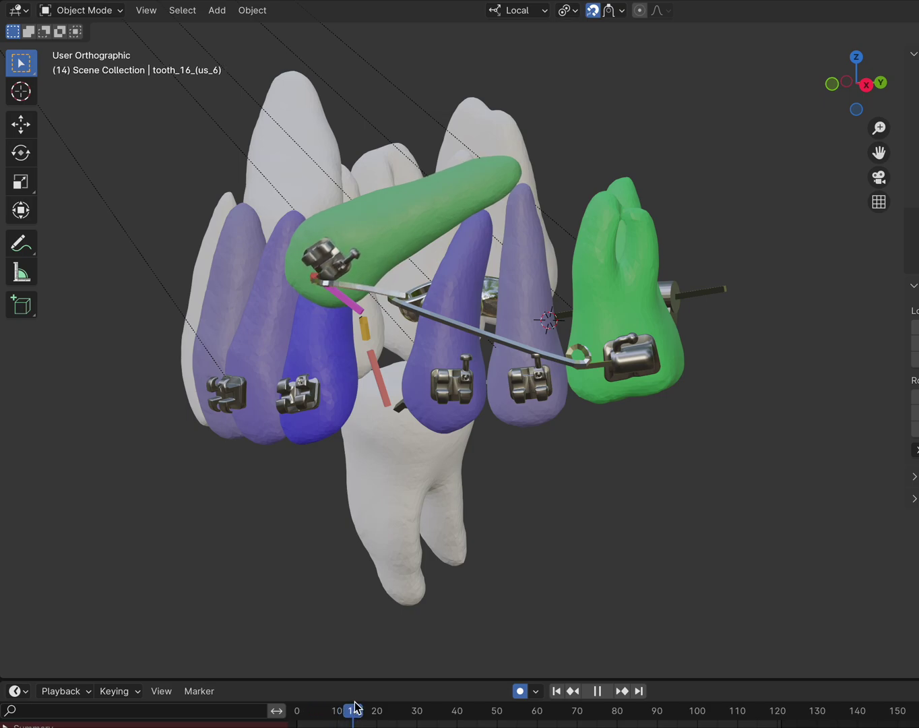
{"action": "key", "text": "space"}
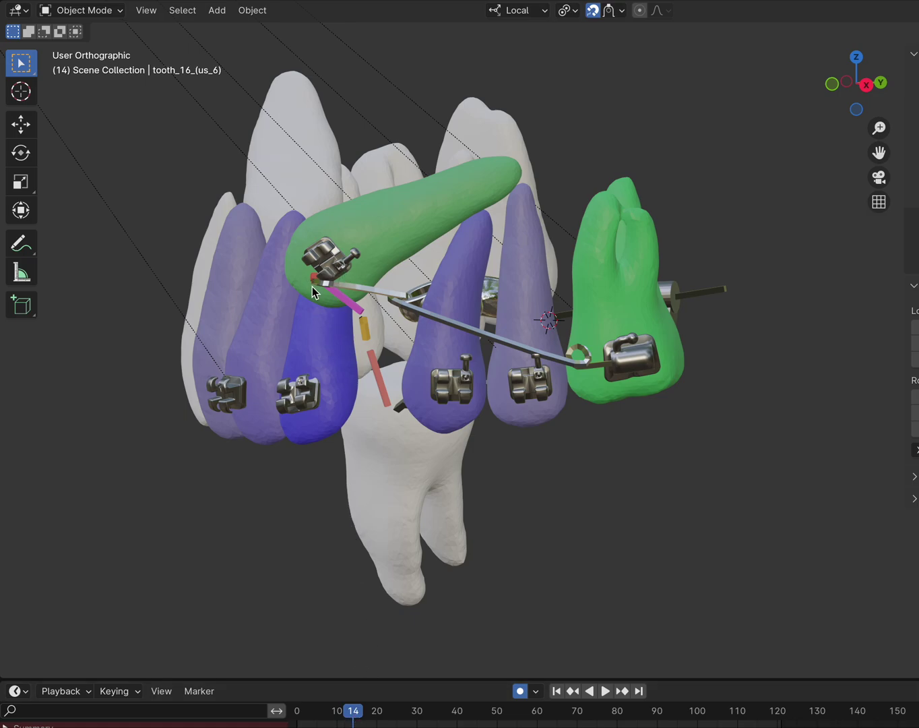
{"action": "key", "text": "space"}
Stop the animation at frame 43 and inspect the canine from top-down and front views
{"action": "left_click_drag", "start_coordinate": [355, 718], "coordinate": [457, 722]}
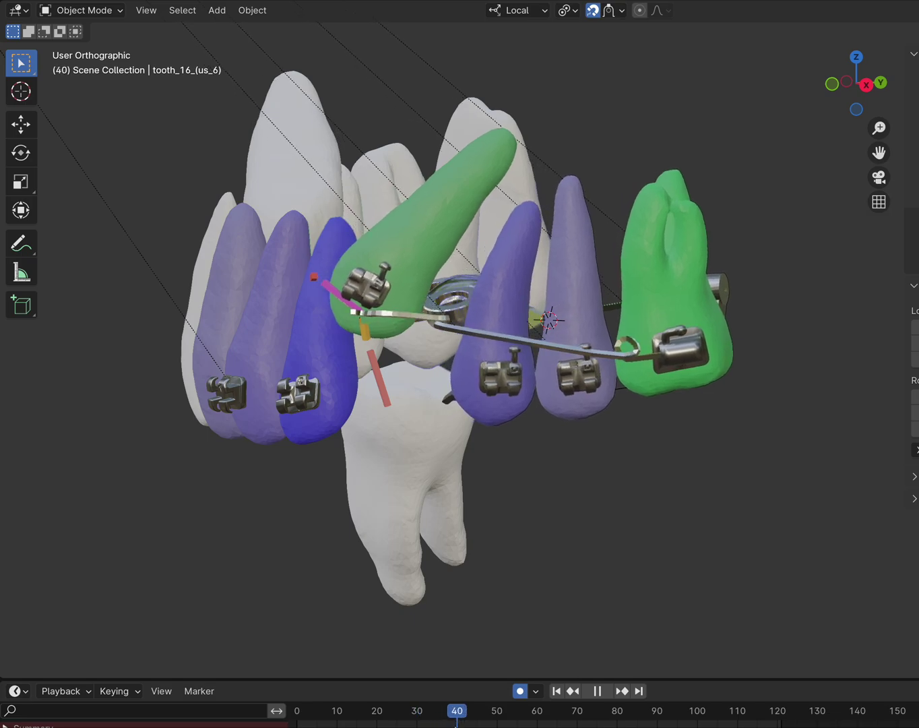
{"action": "key", "text": "space"}
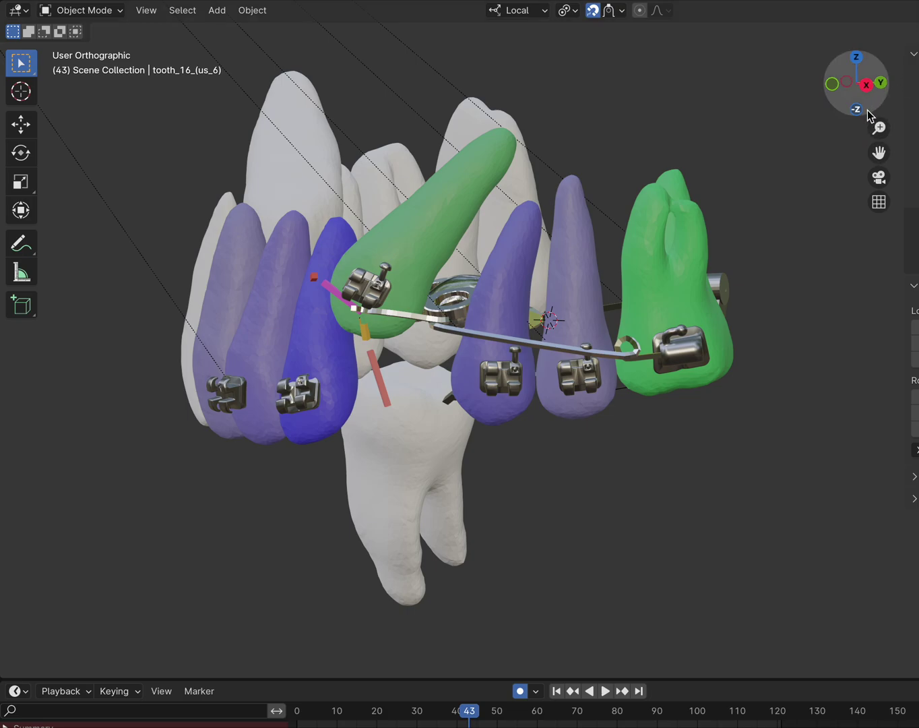
{"action": "left_click_drag", "start_coordinate": [868, 88], "coordinate": [862, 159]}
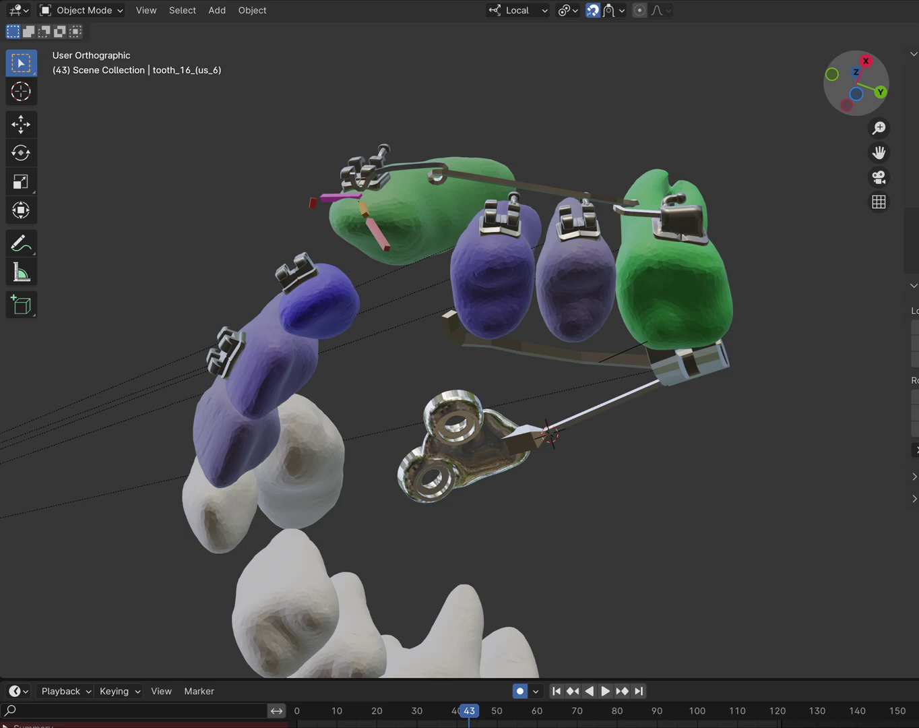
{"action": "left_click_drag", "start_coordinate": [862, 159], "coordinate": [859, 86]}
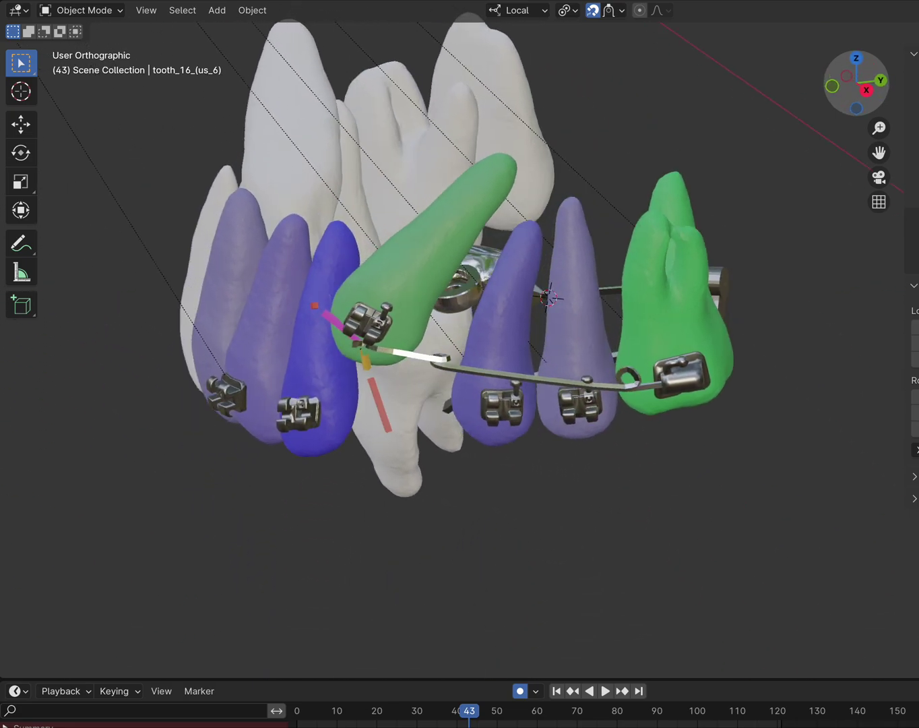
{"action": "mouse_move", "coordinate": [858, 85]}
{"action": "left_mouse_down"}
{"action": "mouse_move", "coordinate": [826, 86]}
{"action": "mouse_move", "coordinate": [847, 118]}
{"action": "left_mouse_up"}
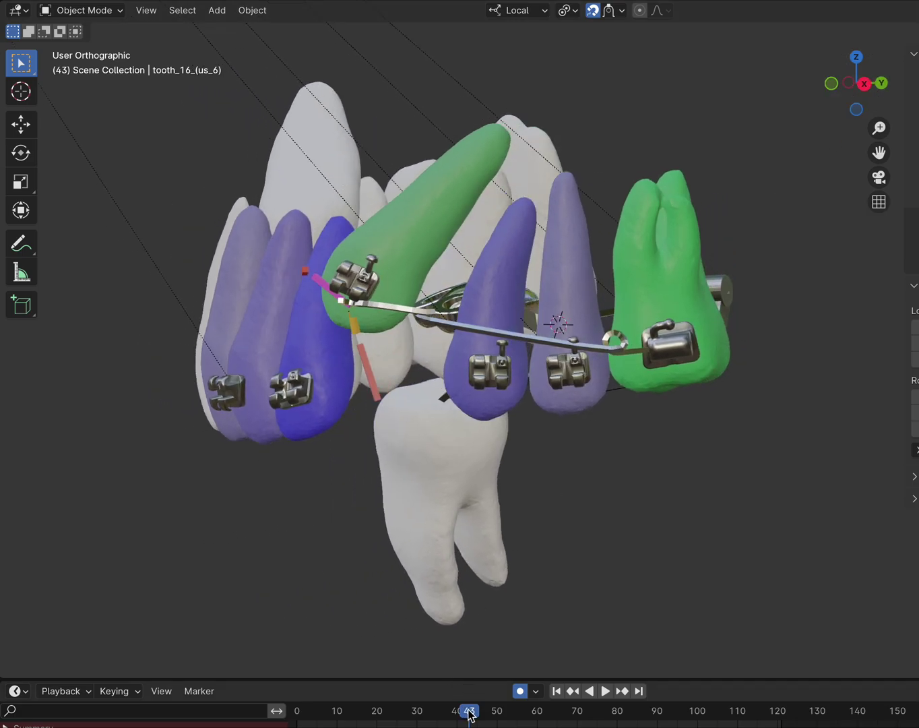
Resume playback and scrub forward through frames 57–71 toward frame 101
{"action": "key", "text": "space"}
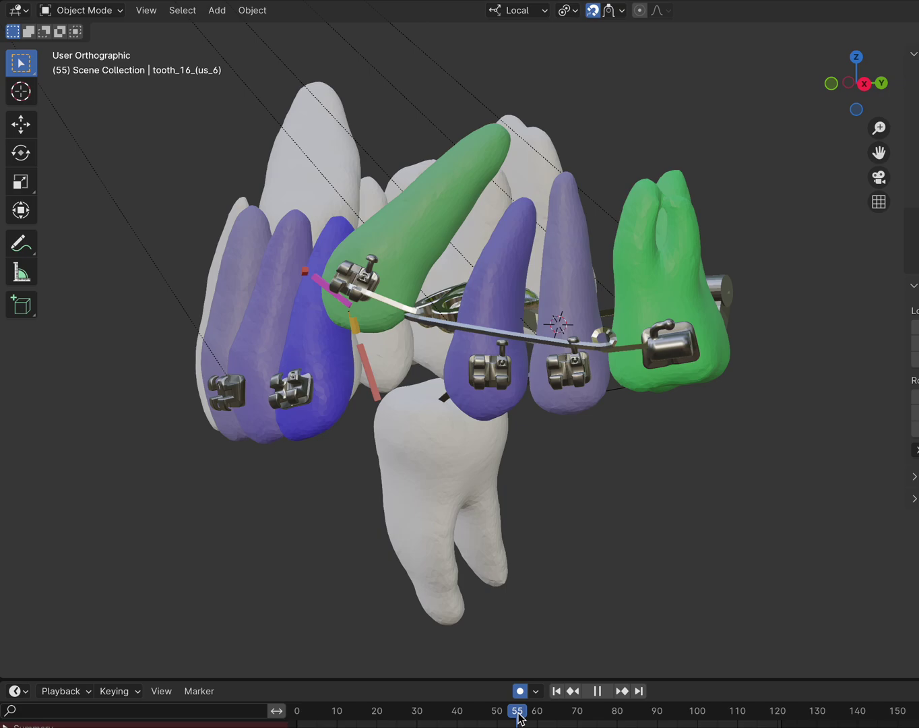
{"action": "mouse_move", "coordinate": [522, 718]}
{"action": "left_mouse_down"}
{"action": "mouse_move", "coordinate": [553, 725]}
{"action": "mouse_move", "coordinate": [526, 722]}
{"action": "left_mouse_up"}
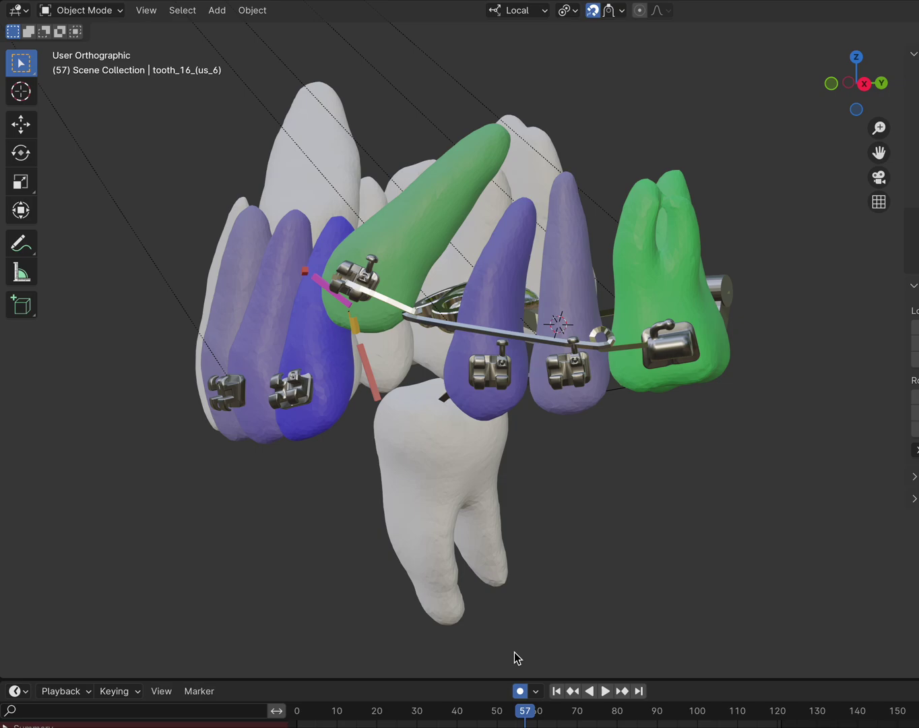
{"action": "left_click_drag", "start_coordinate": [528, 718], "coordinate": [546, 717]}
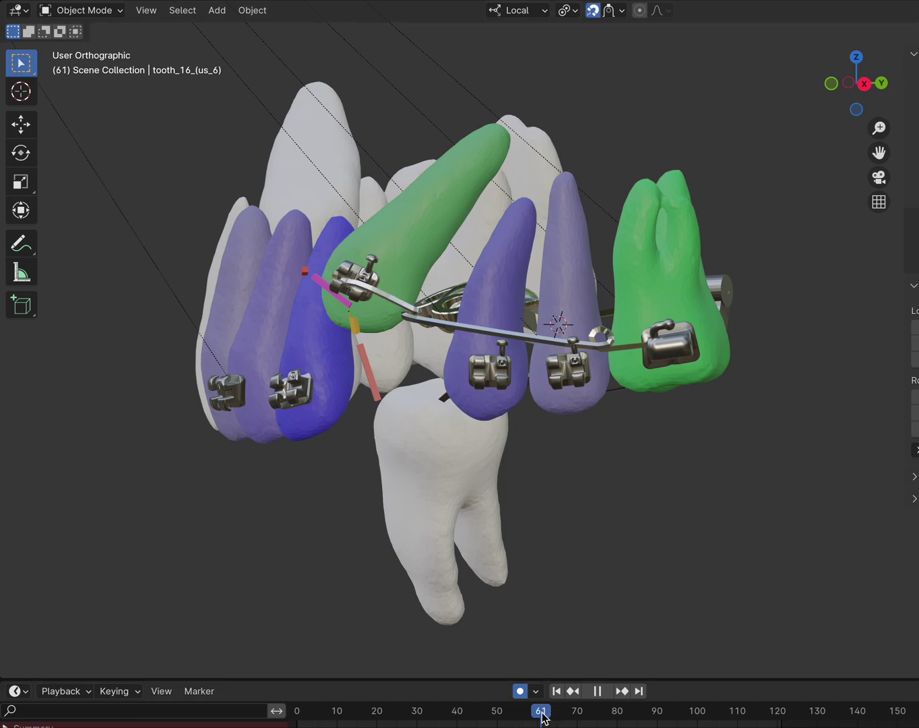
{"action": "left_click_drag", "start_coordinate": [544, 718], "coordinate": [658, 720]}
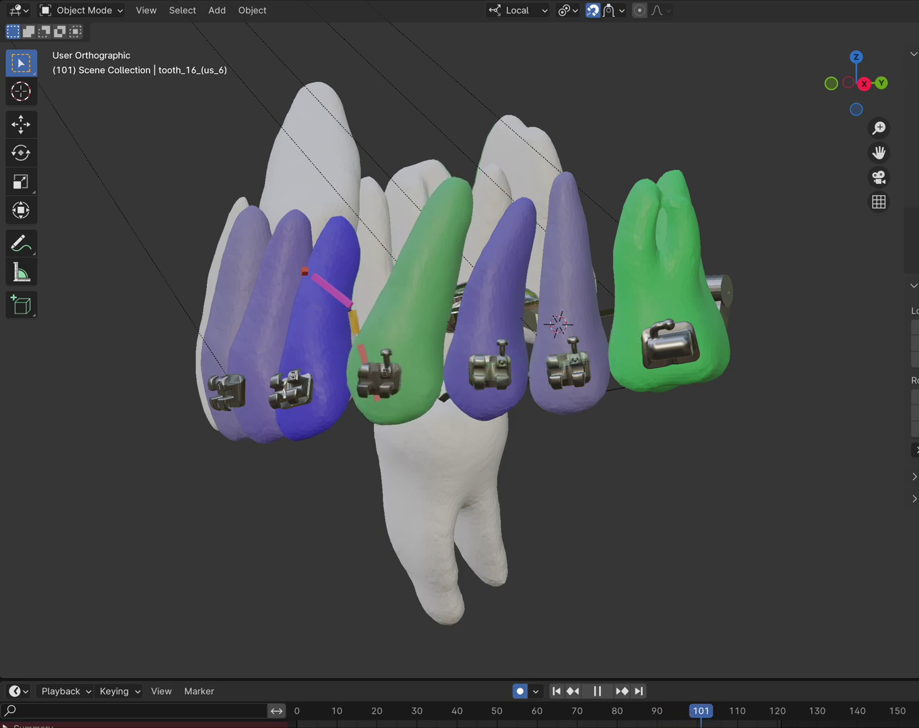
{"action": "key", "text": "space"}
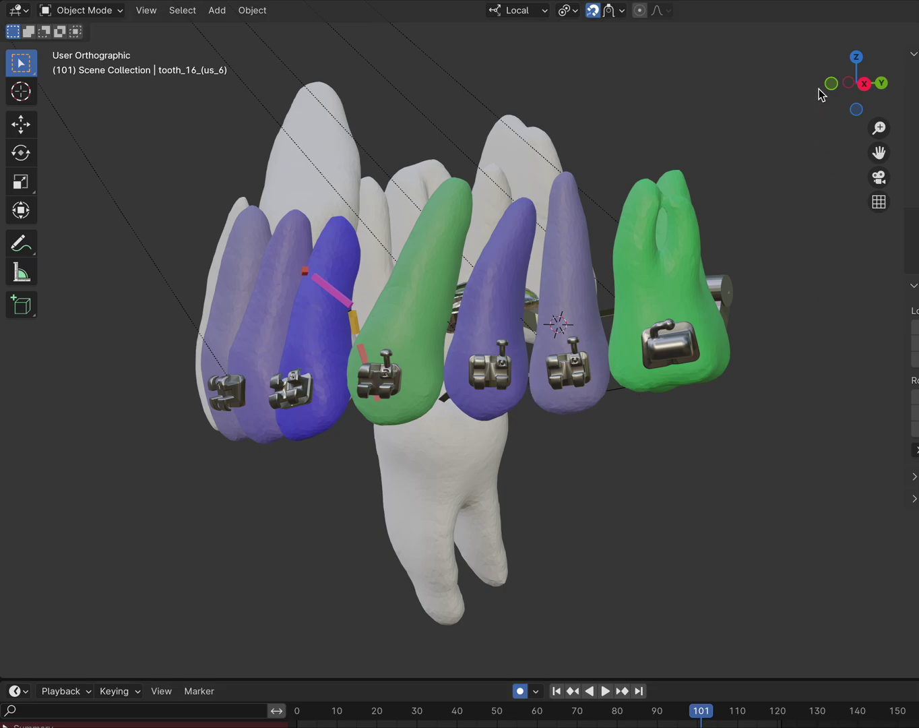
{"action": "left_click_drag", "start_coordinate": [830, 86], "coordinate": [785, 190]}
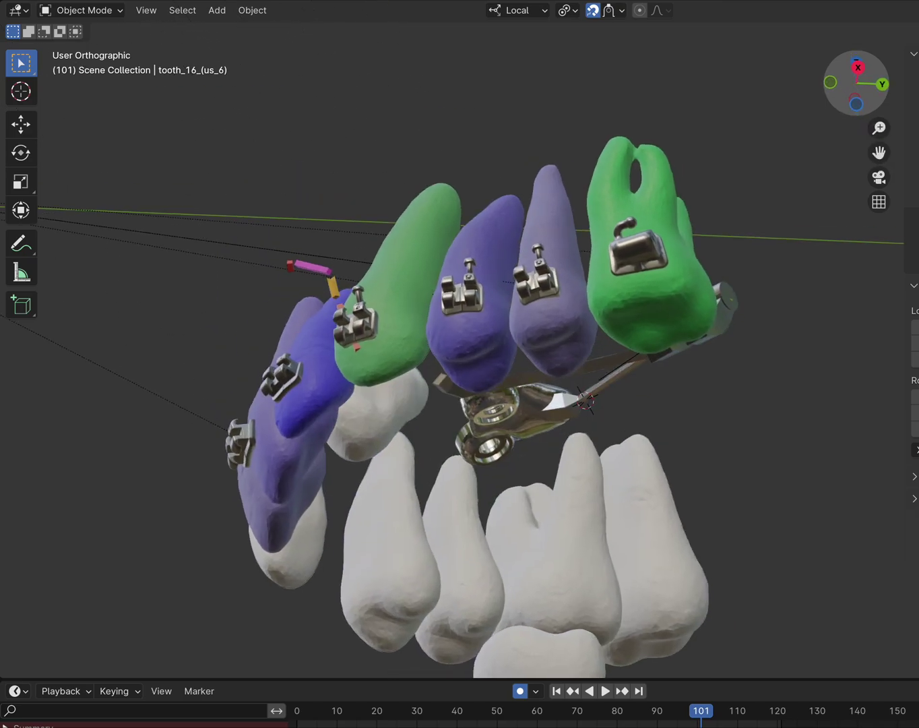
{"action": "left_click", "coordinate": [506, 474]}
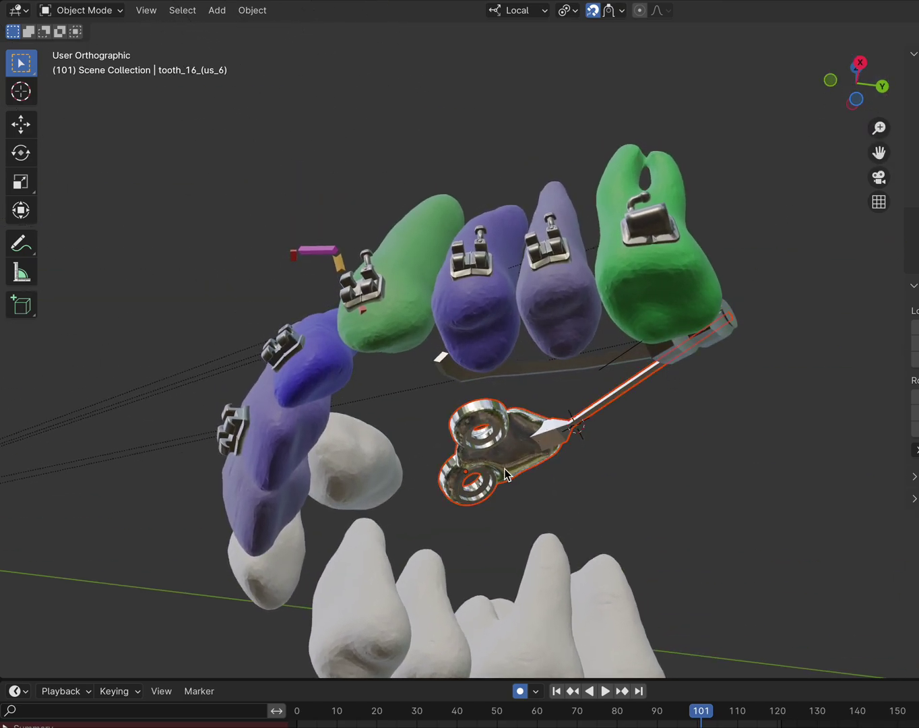
{"action": "left_click_drag", "start_coordinate": [852, 86], "coordinate": [760, 106]}
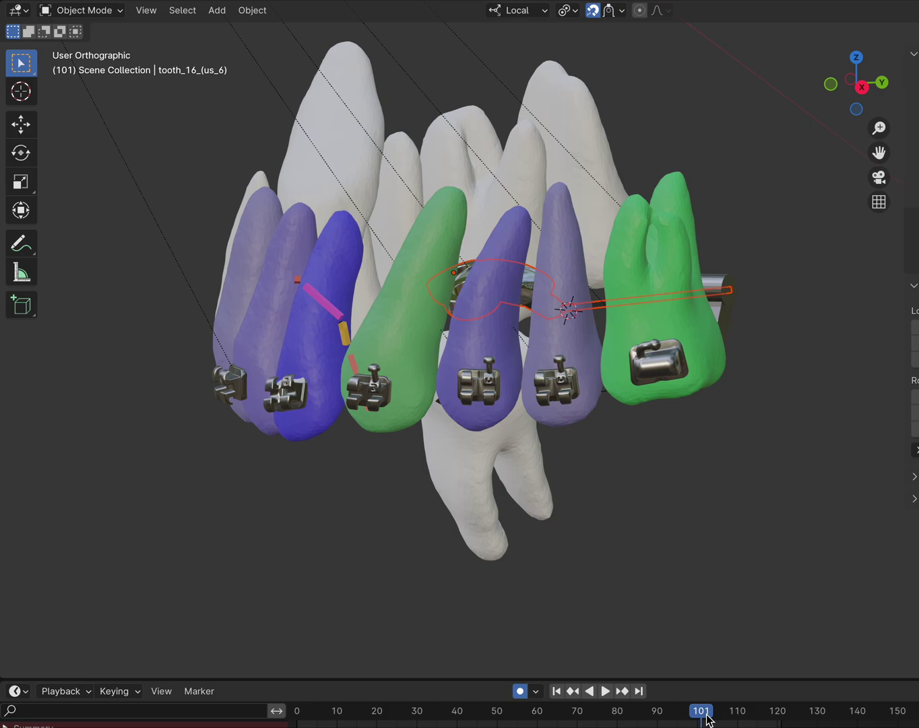
Play on from frame 101 while the archwire aligns the teeth, pausing at frame 140
{"action": "key", "text": "space"}
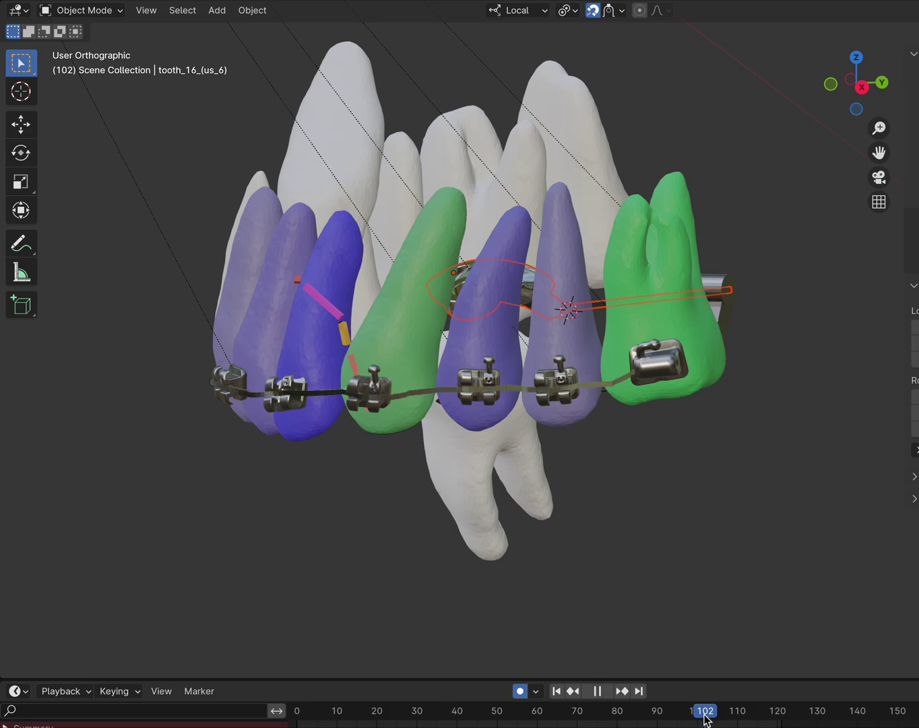
{"action": "left_click_drag", "start_coordinate": [706, 720], "coordinate": [862, 708]}
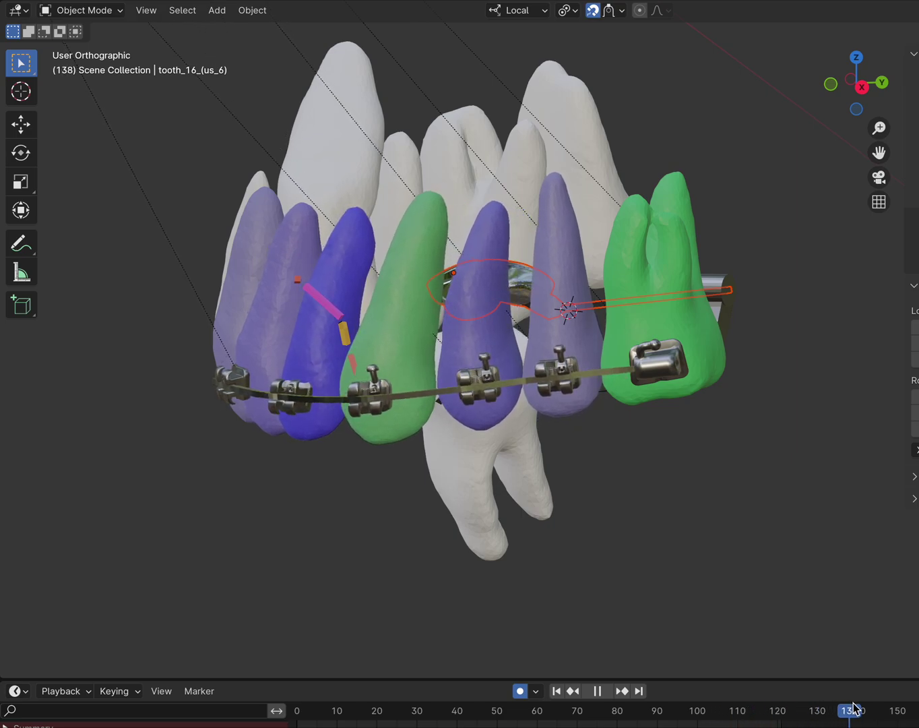
{"action": "key", "text": "space"}
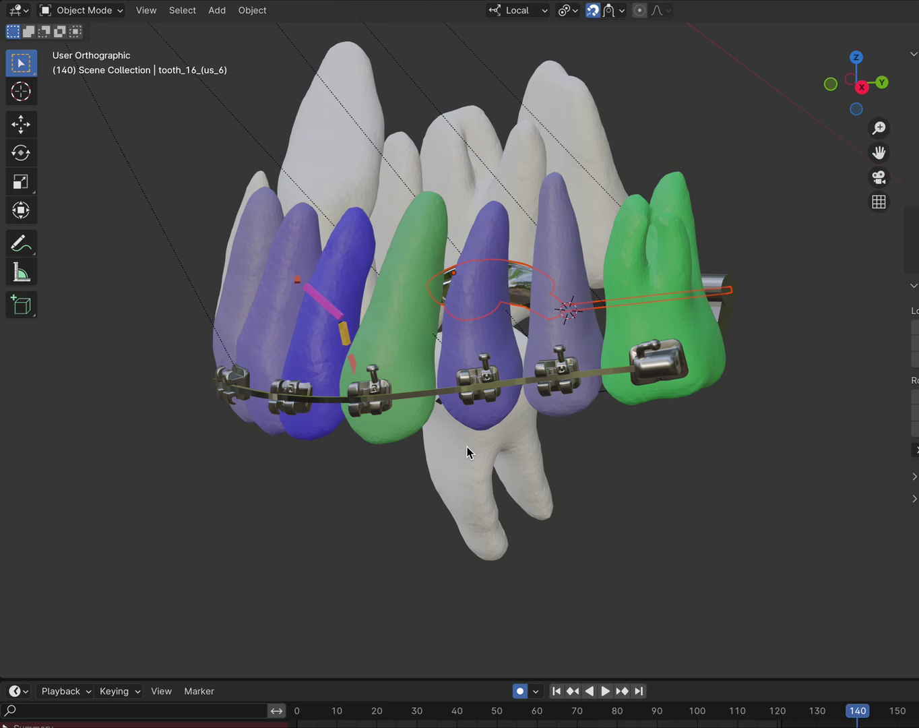